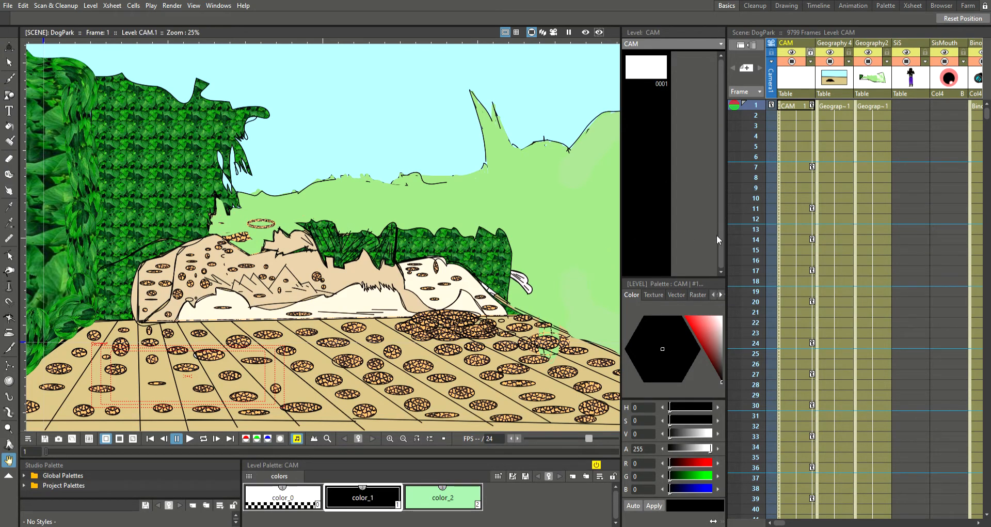
# Widen the Xsheet and step through the CAM column's frames from frame 1 down to frame 16
pyautogui.moveTo(732, 251); pyautogui.dragTo(589, 270)
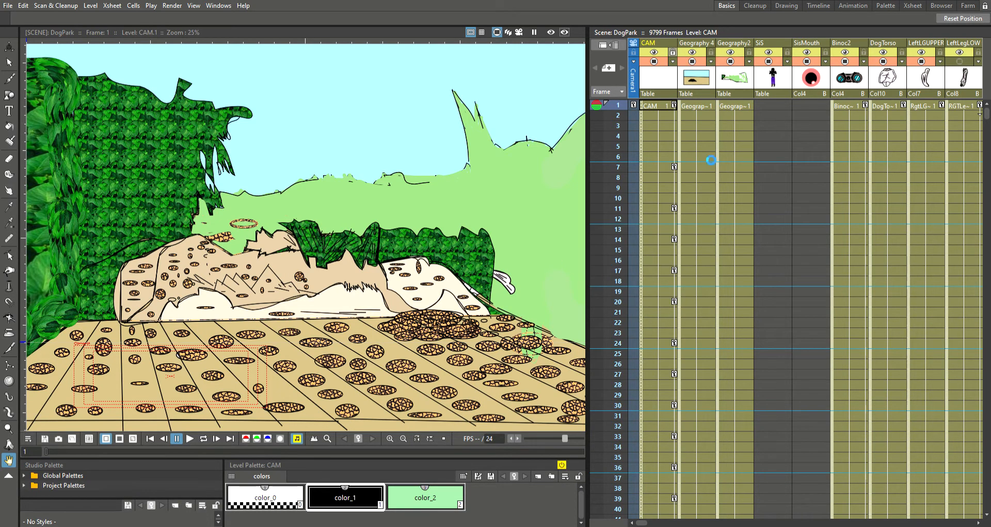
pyautogui.press('Down')
pyautogui.press('Down')
pyautogui.press('Down')
pyautogui.press('Down')
pyautogui.press('Down')
pyautogui.press('Down')
pyautogui.press('Down')
pyautogui.press('Down')
pyautogui.press('Down')
pyautogui.press('Down')
pyautogui.press('Down')
pyautogui.press('Down')
pyautogui.press('Down')
pyautogui.press('Down')
pyautogui.press('Down')
pyautogui.press('Down')
pyautogui.press('Up')
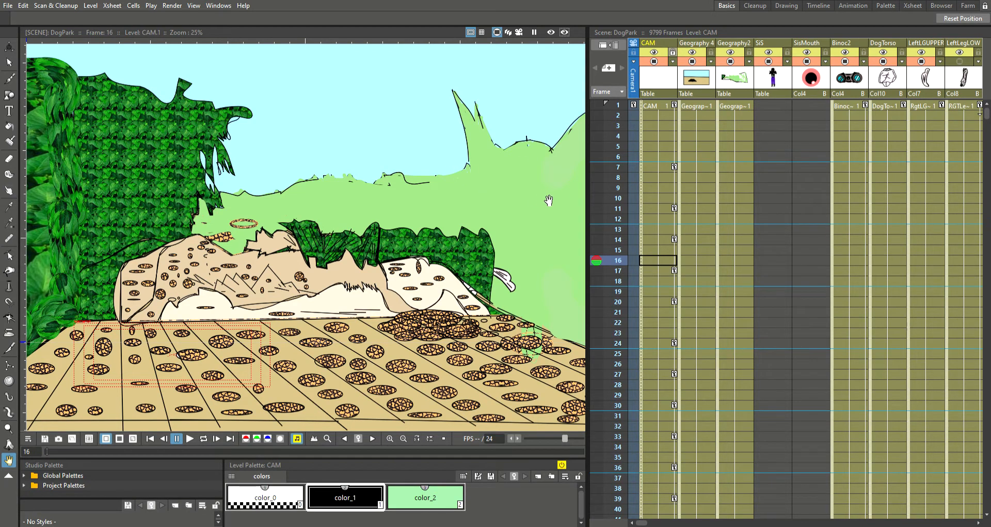
# Expand the Xsheet across most of the workspace and browse its columns through END CREDITS and back to CAM
pyautogui.moveTo(594, 242); pyautogui.dragTo(506, 229)
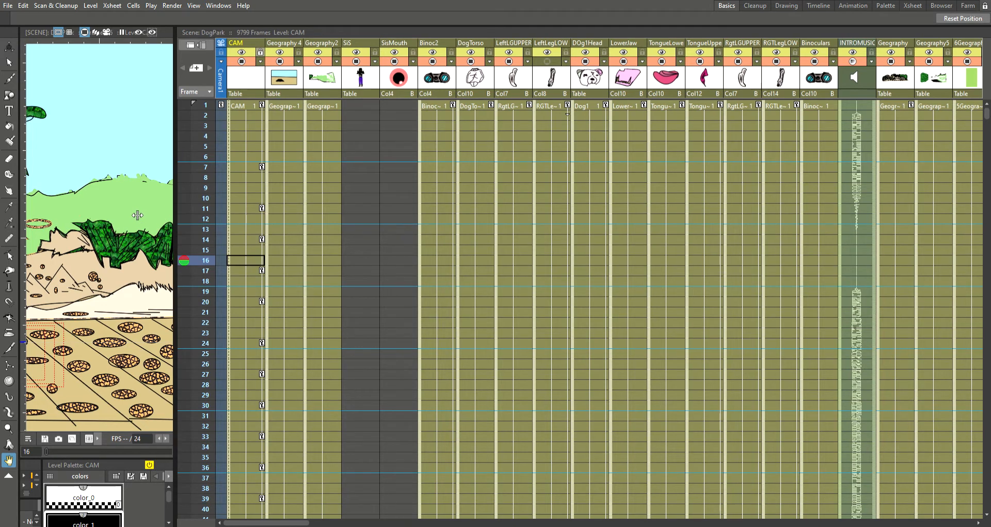
pyautogui.moveTo(137, 215); pyautogui.dragTo(213, 154)
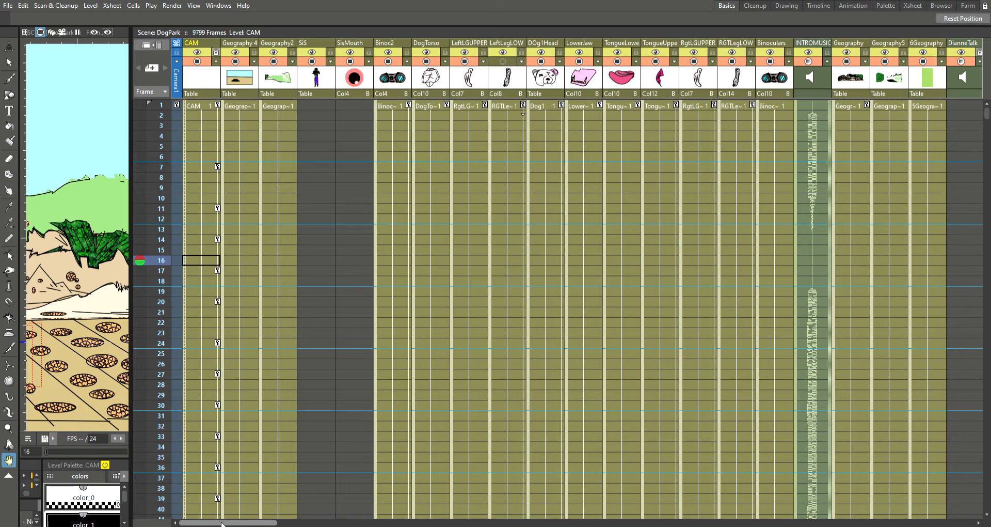
pyautogui.moveTo(222, 524); pyautogui.dragTo(377, 518)
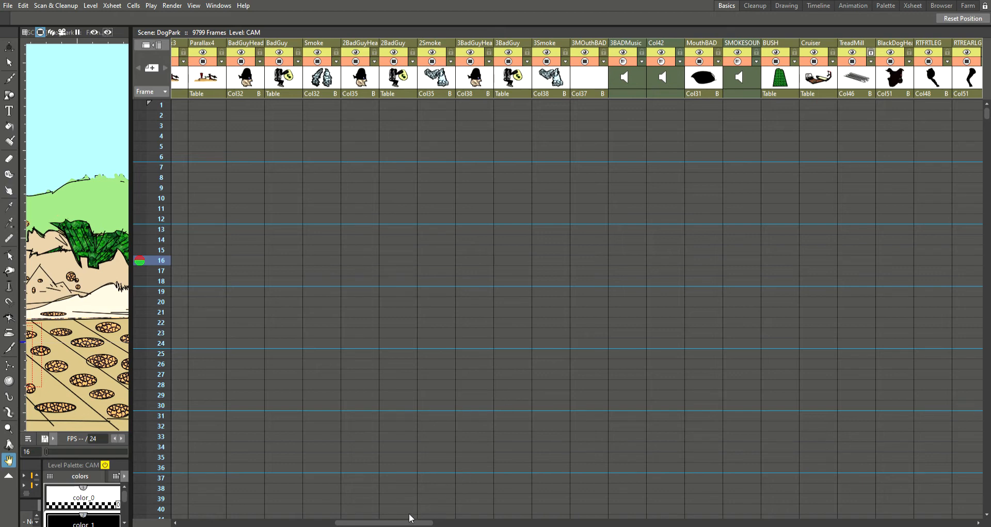
pyautogui.moveTo(413, 523); pyautogui.dragTo(979, 522)
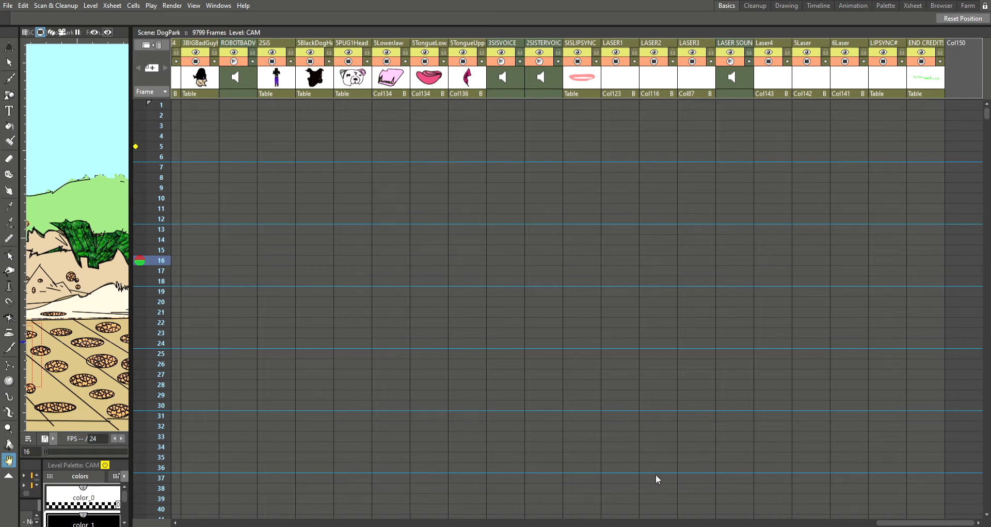
pyautogui.moveTo(879, 522); pyautogui.dragTo(179, 521)
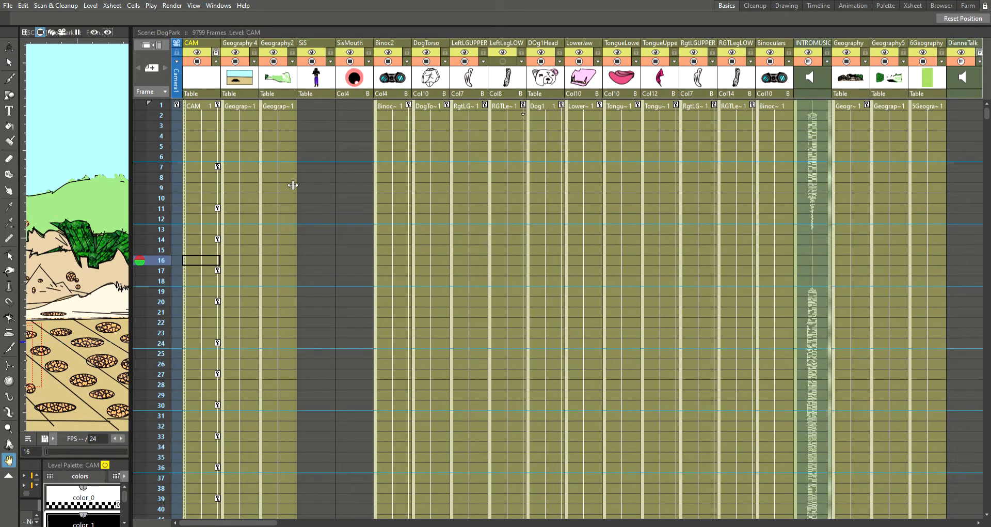
# Give the scene viewer more room again and select the BadGuyHead column's first exposed cell at frame 312
pyautogui.moveTo(436, 184); pyautogui.dragTo(362, 465)
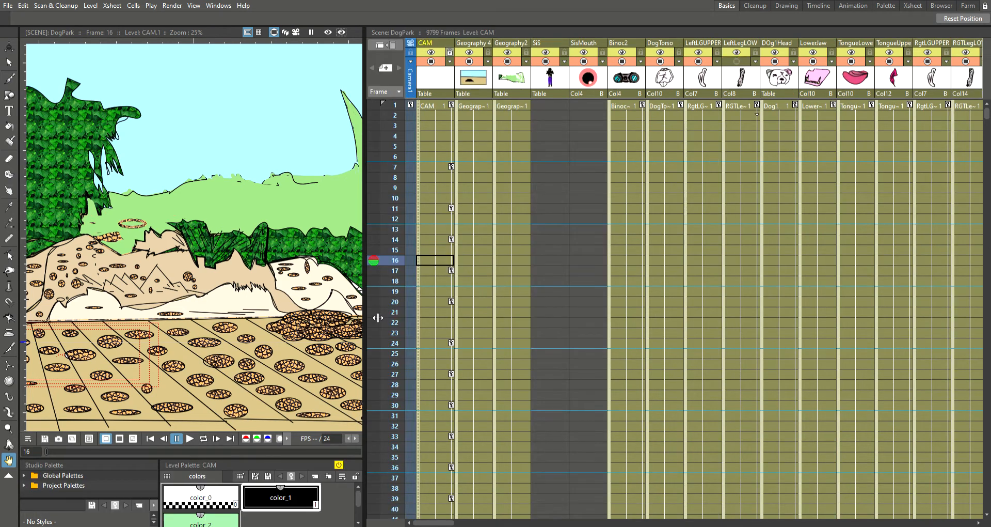
pyautogui.moveTo(367, 320); pyautogui.dragTo(431, 303)
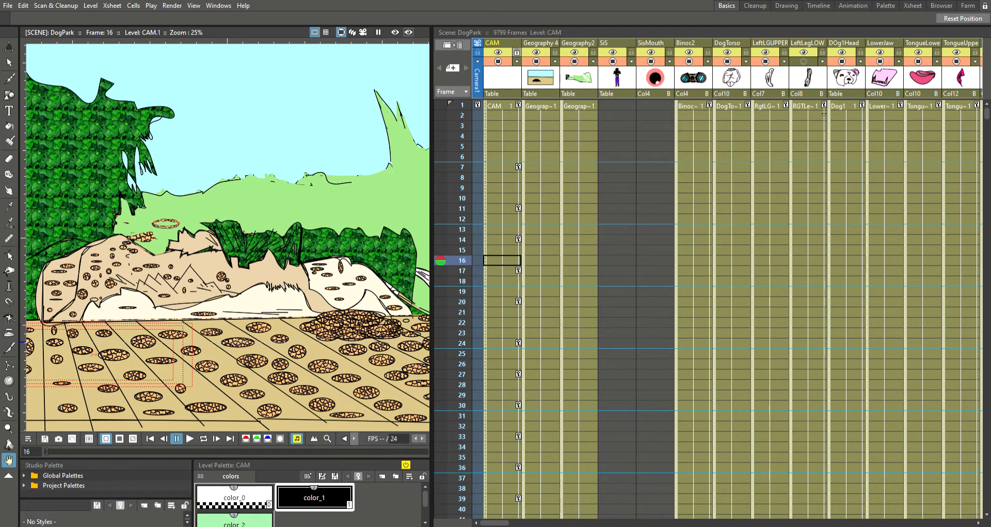
pyautogui.moveTo(500, 523); pyautogui.dragTo(600, 521)
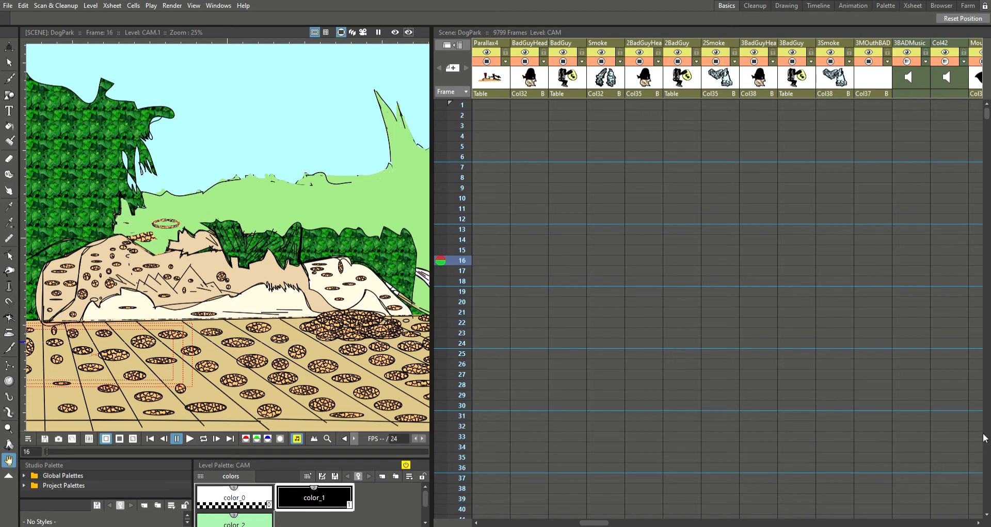
pyautogui.click(987, 515)
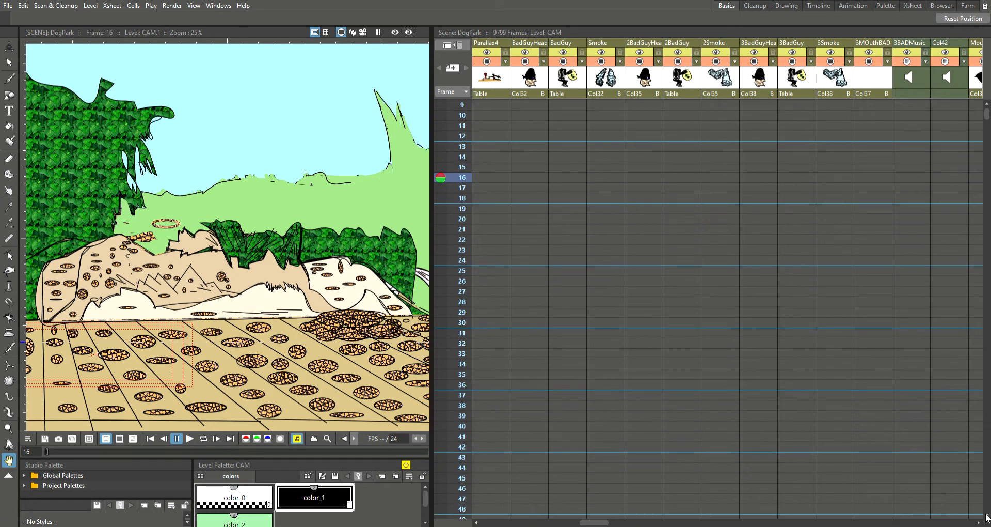
pyautogui.click(988, 418)
pyautogui.click(989, 418)
pyautogui.click(988, 419)
pyautogui.click(989, 418)
pyautogui.click(988, 418)
pyautogui.click(988, 419)
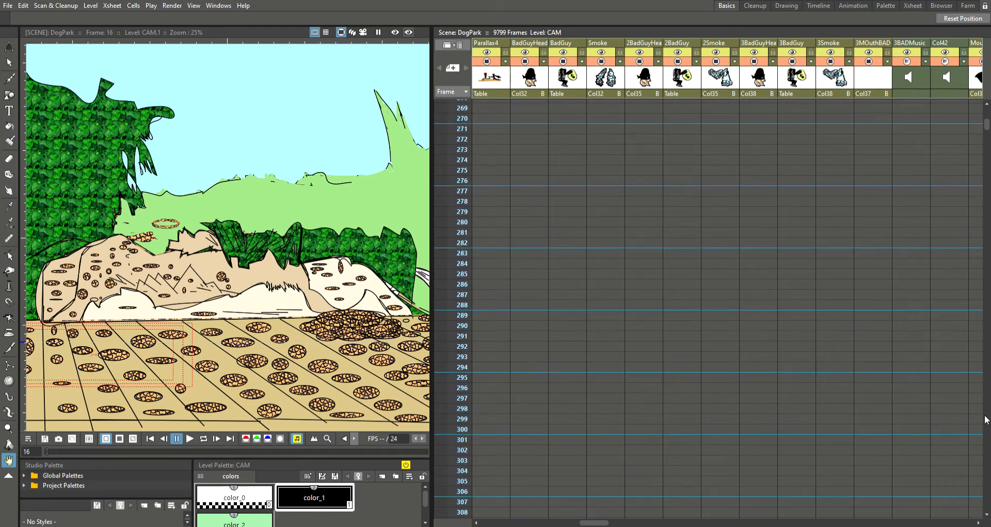
pyautogui.click(987, 419)
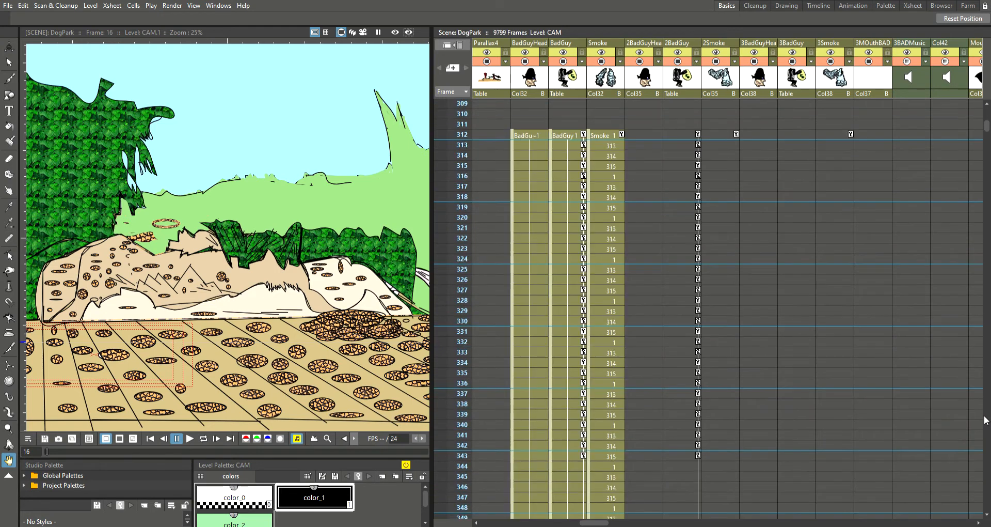
pyautogui.click(528, 134)
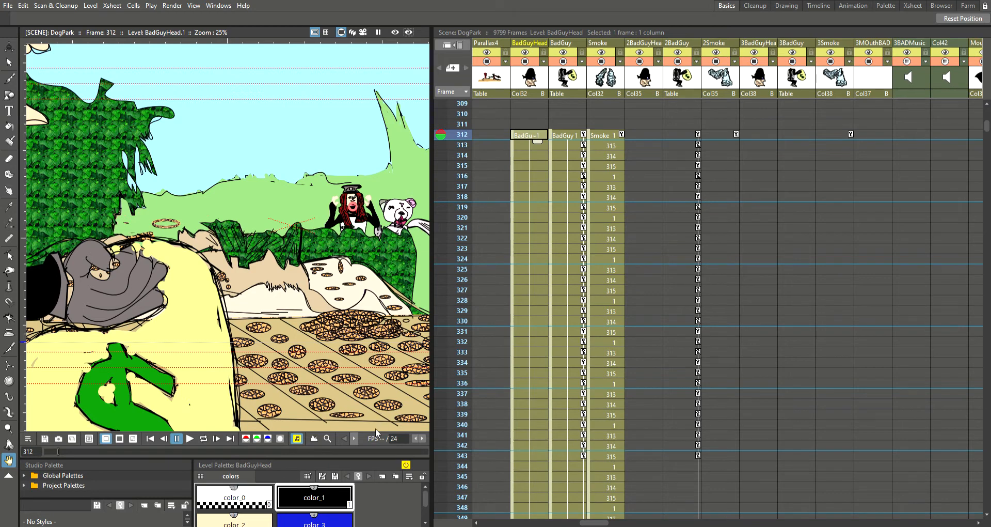
# Zoom the scene viewer out to 13% and compare the scene at frames 311 and 312 of BadGuyHead
pyautogui.click(354, 438)
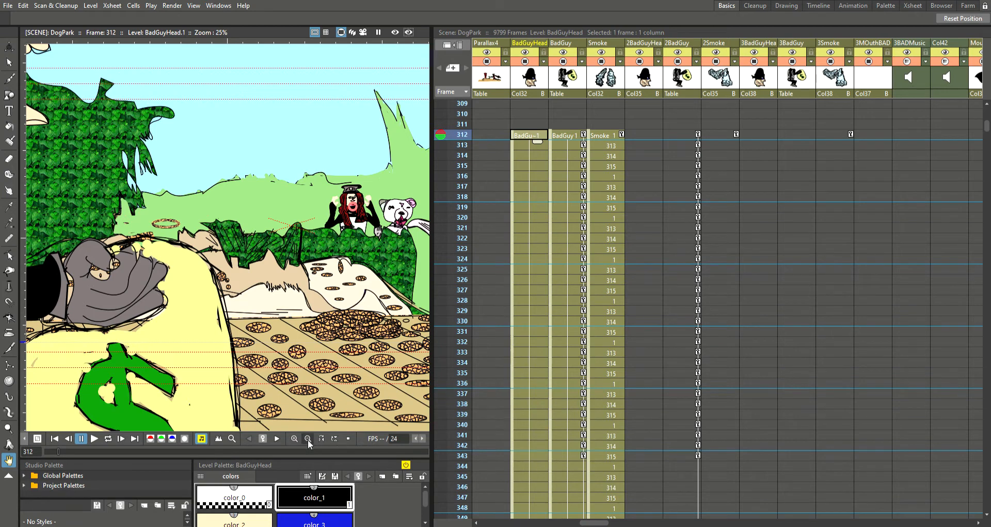
pyautogui.click(308, 439)
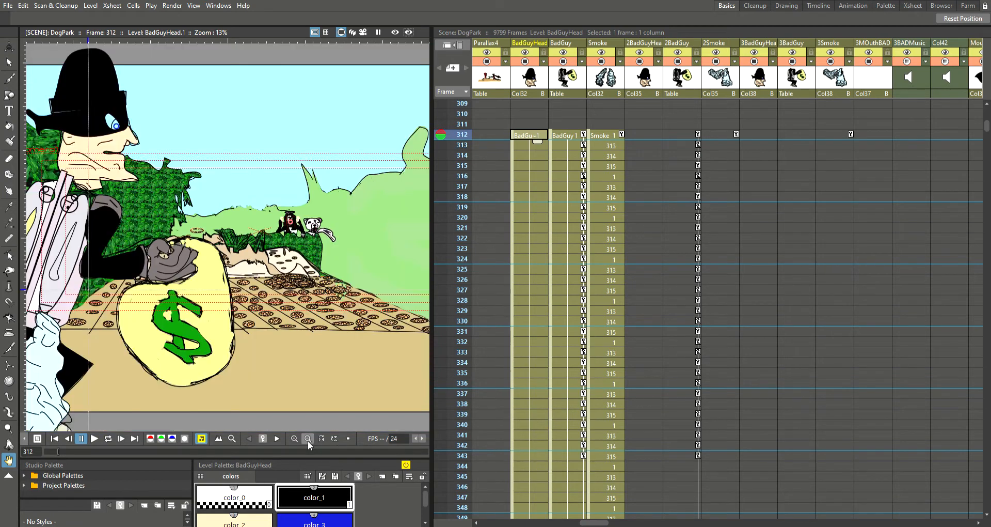
pyautogui.click(527, 124)
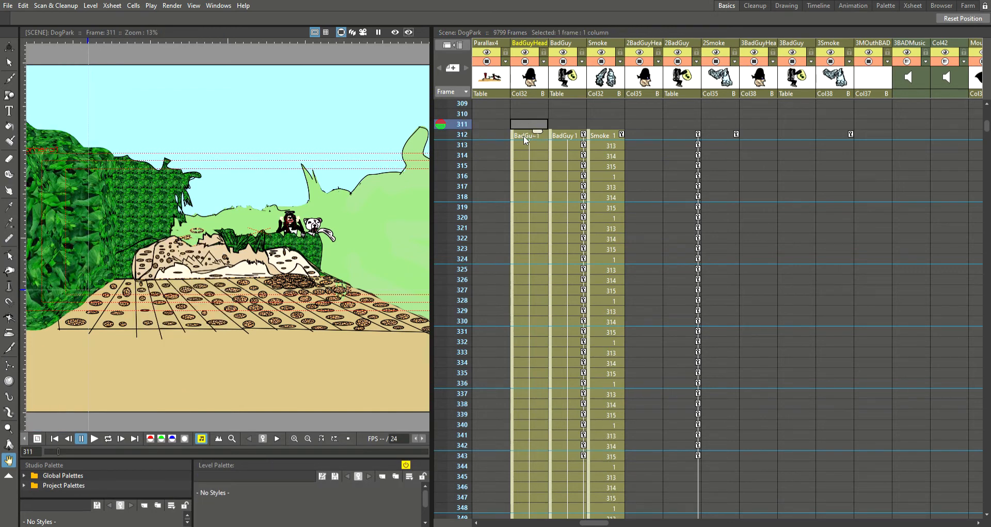
pyautogui.click(524, 135)
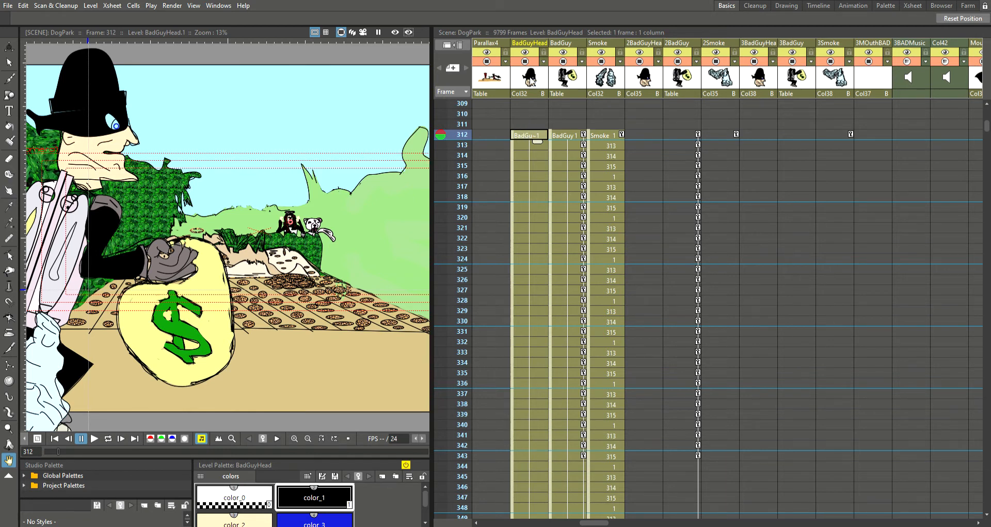
# Turn off the BadGuyHead column's camera stand and preview visibility and switch both back on
pyautogui.click(526, 53)
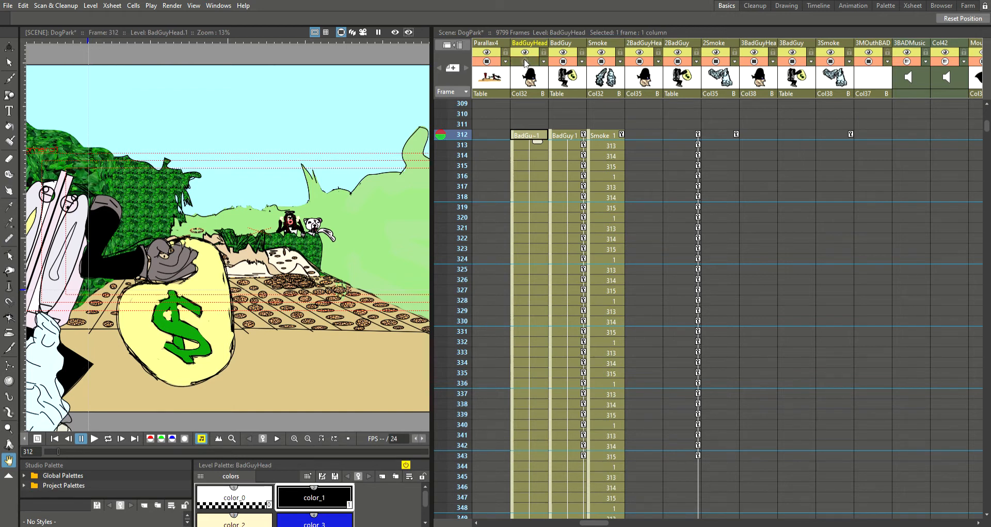
pyautogui.click(525, 62)
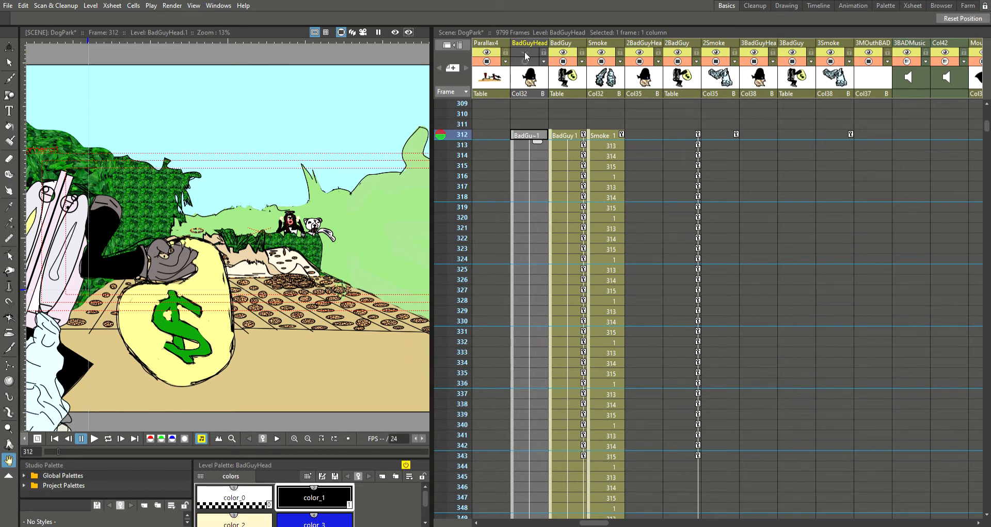
pyautogui.click(525, 54)
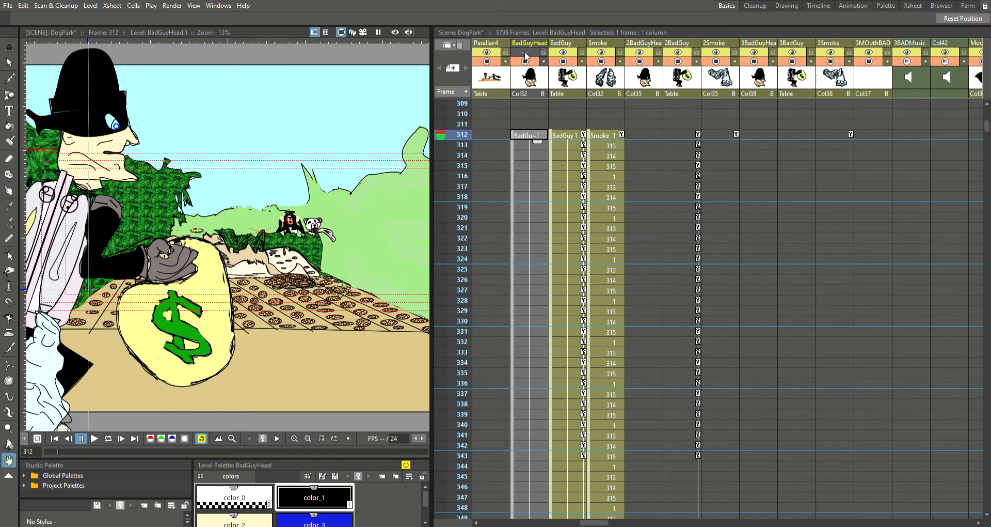
pyautogui.click(525, 54)
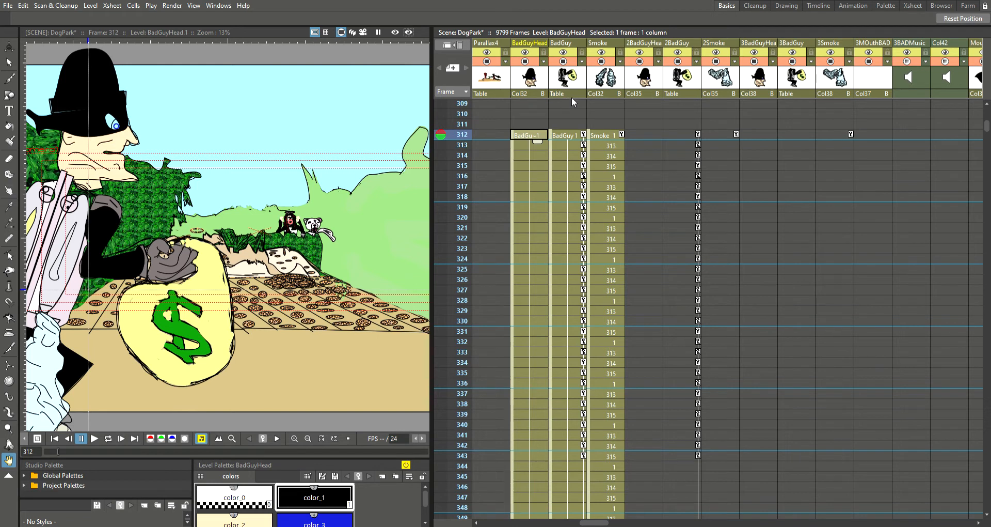
# Duplicate the frame 312 cells of the BadGuyHead, BadGuy and Smoke columns in place, shifting their following cells down one frame
pyautogui.click(527, 85)
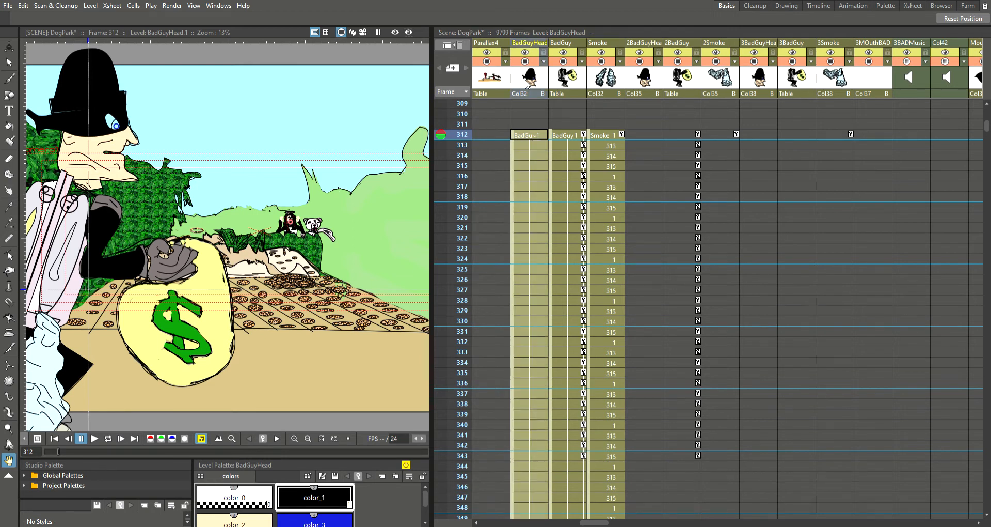
pyautogui.moveTo(527, 85); pyautogui.dragTo(604, 84)
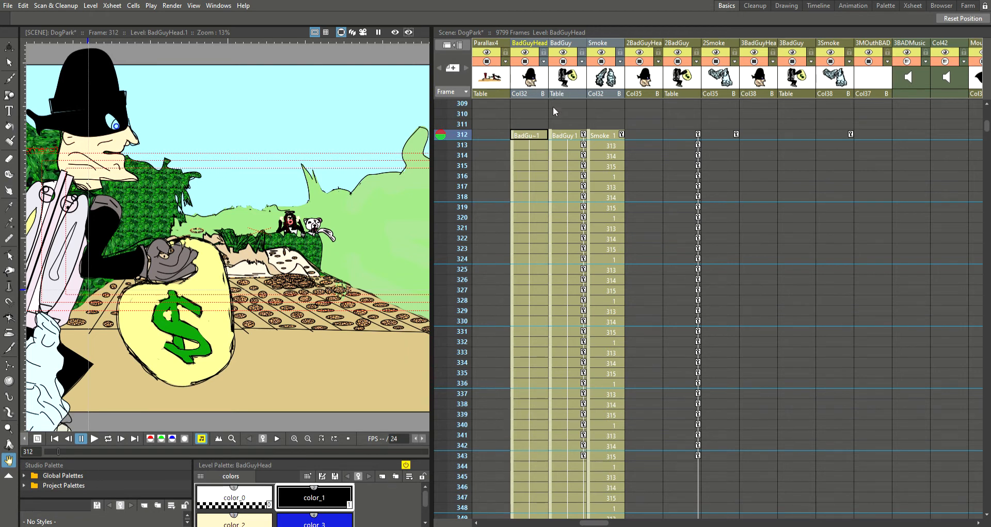
pyautogui.click(529, 137)
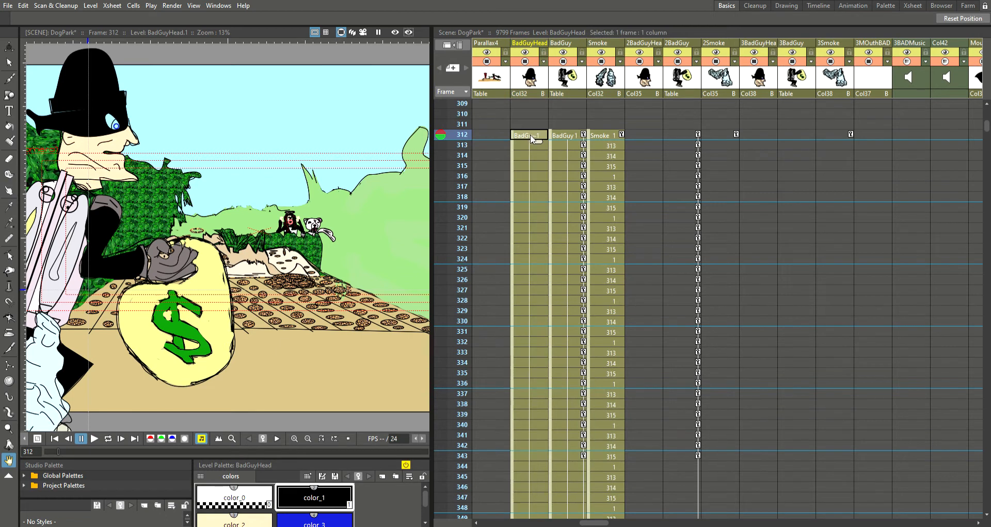
pyautogui.click(604, 134)
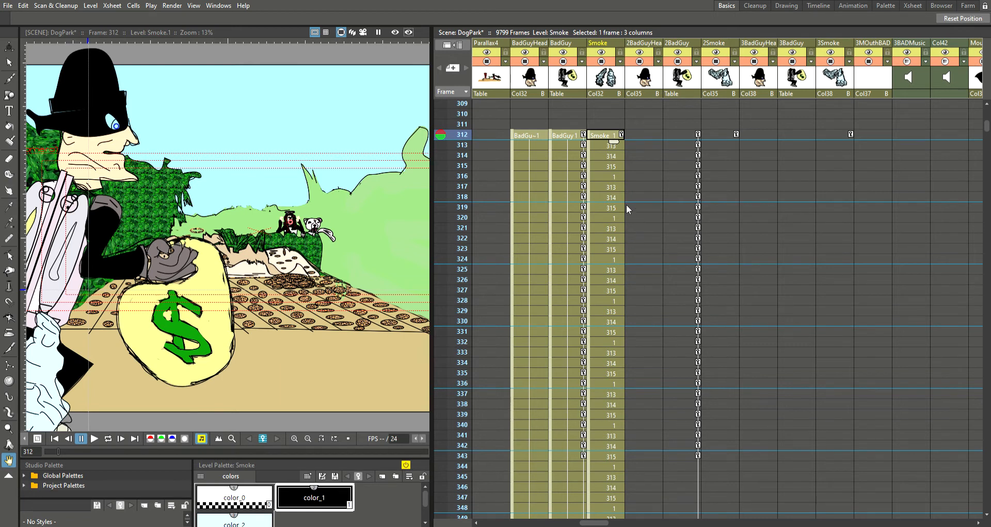
pyautogui.hotkey('ctrl', 'v')
# Duplicate the whole BadGuyHead, BadGuy and Smoke columns, placing the copies right after the originals
pyautogui.click(530, 80)
pyautogui.moveTo(530, 79); pyautogui.dragTo(603, 83)
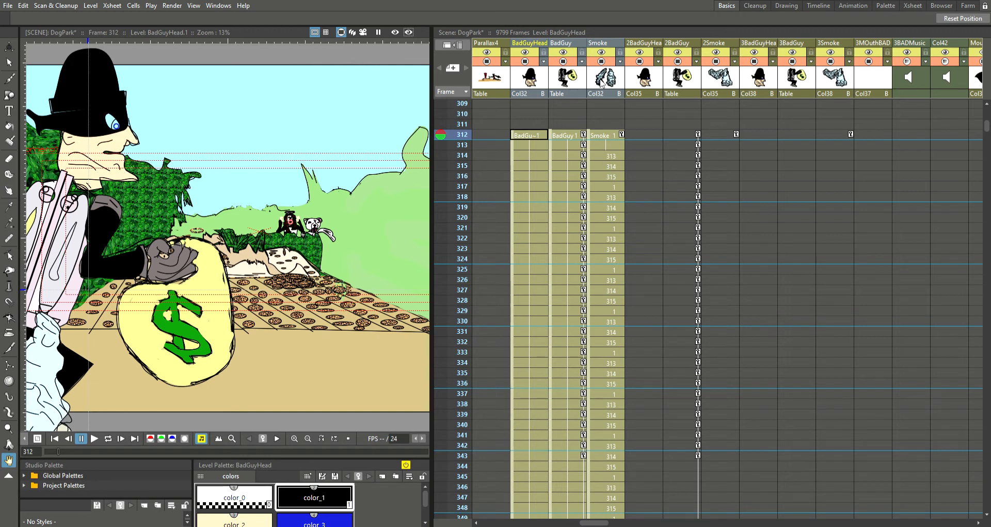
pyautogui.click(601, 83)
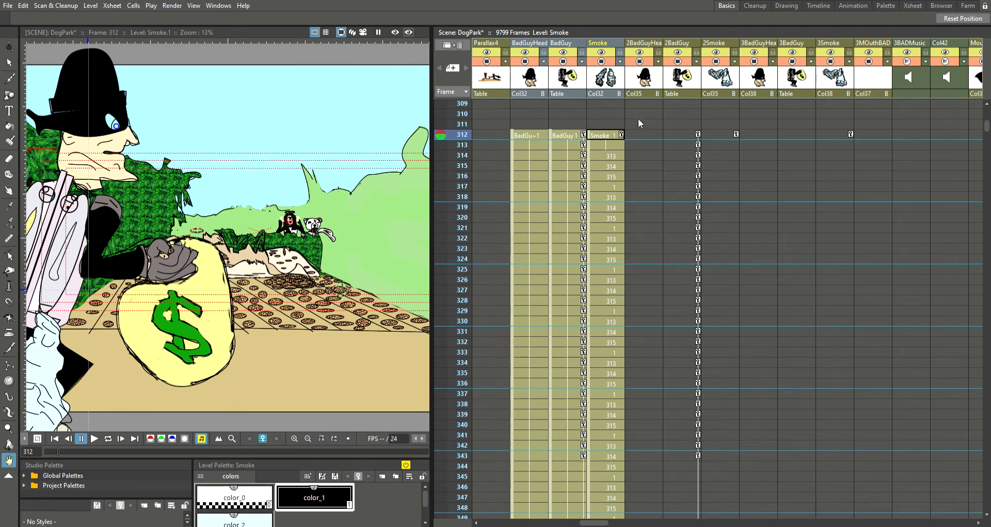
pyautogui.hotkey('ctrl', 'v')
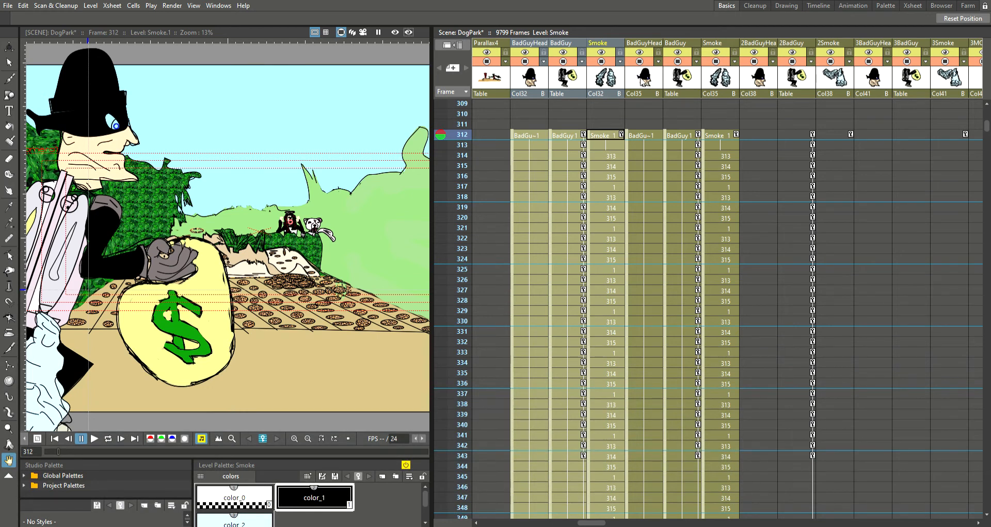
# Delete the duplicated BadGuyHead, BadGuy and Smoke columns
pyautogui.click(642, 81)
pyautogui.moveTo(642, 81); pyautogui.dragTo(714, 89)
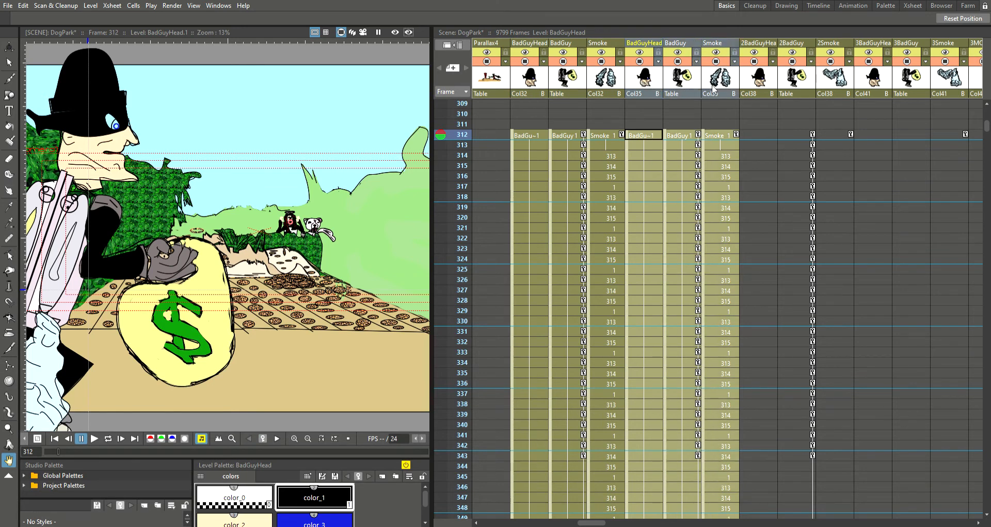
pyautogui.click(714, 88)
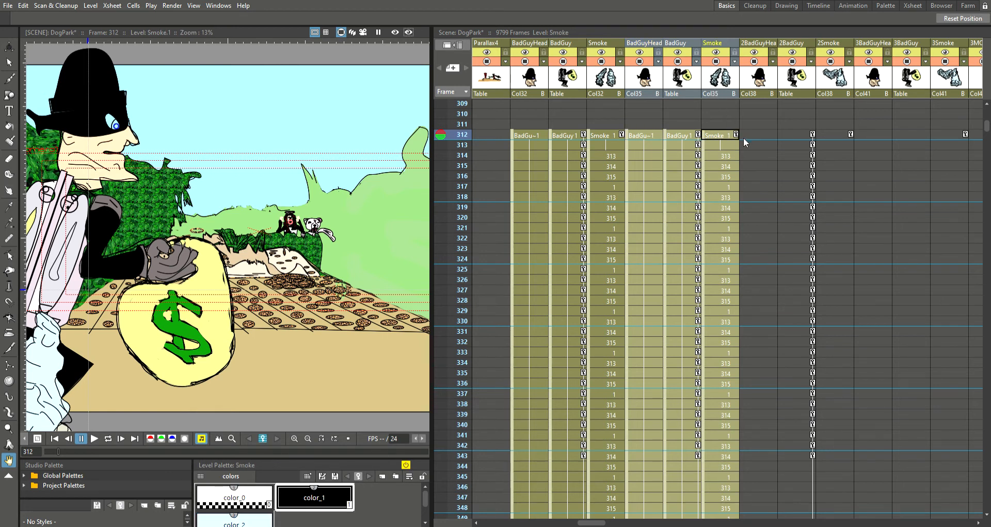
pyautogui.press('Delete')
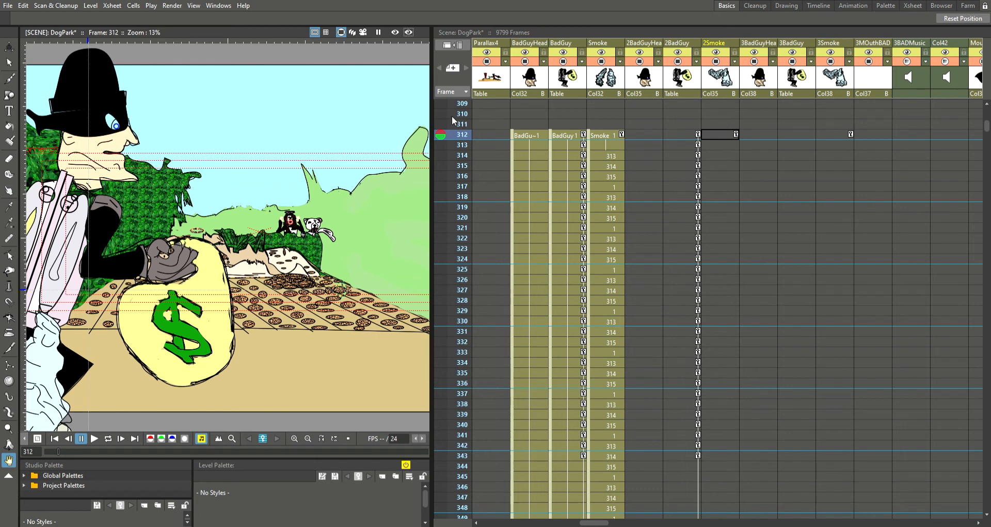
# Examine the scene at frames 313, 314 and 319 of the BadGuyHead column
pyautogui.click(521, 145)
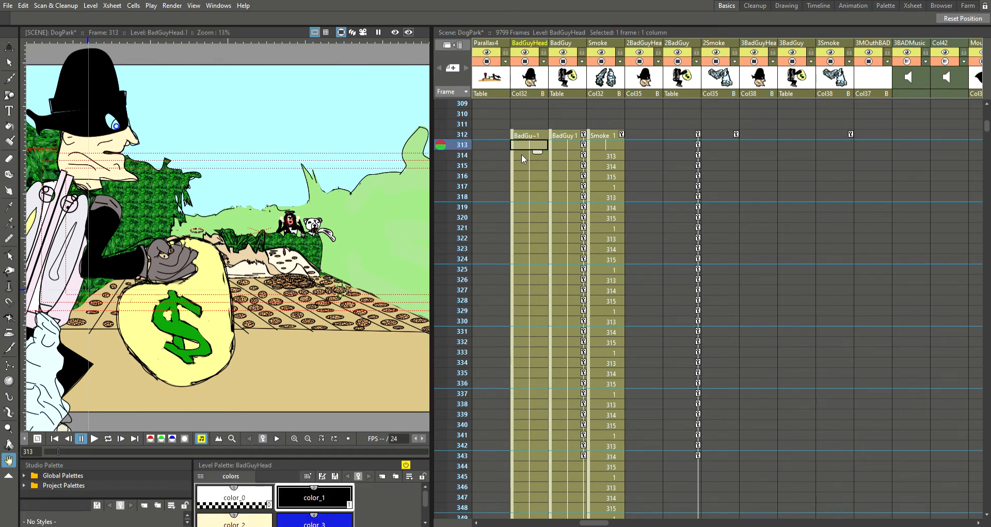
pyautogui.press('Down')
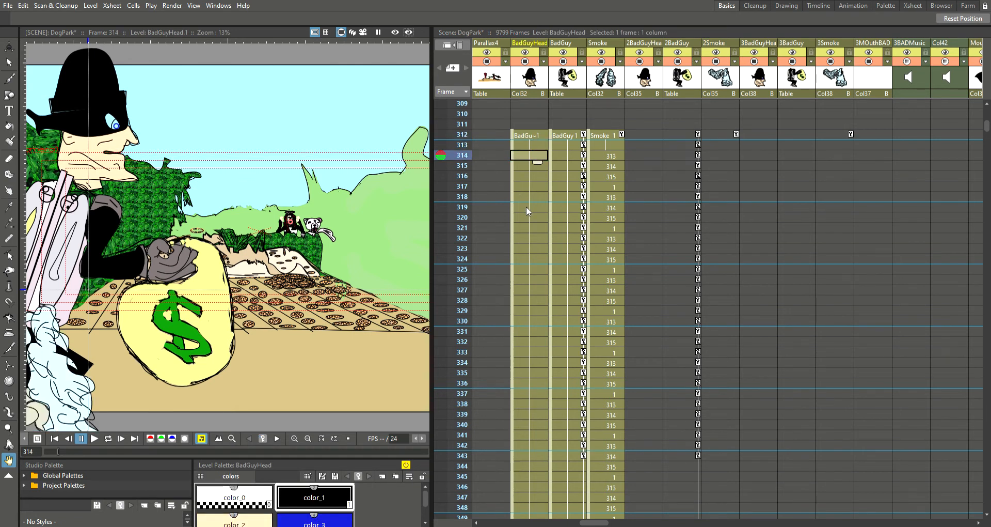
pyautogui.click(526, 206)
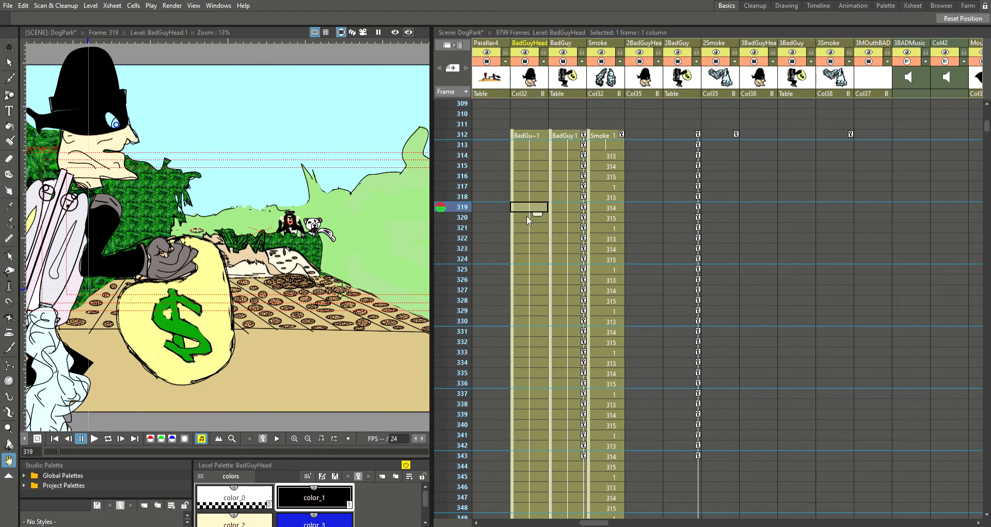
# Examine the scene at frames 320, 321 and 322 of the BadGuyHead column
pyautogui.click(527, 216)
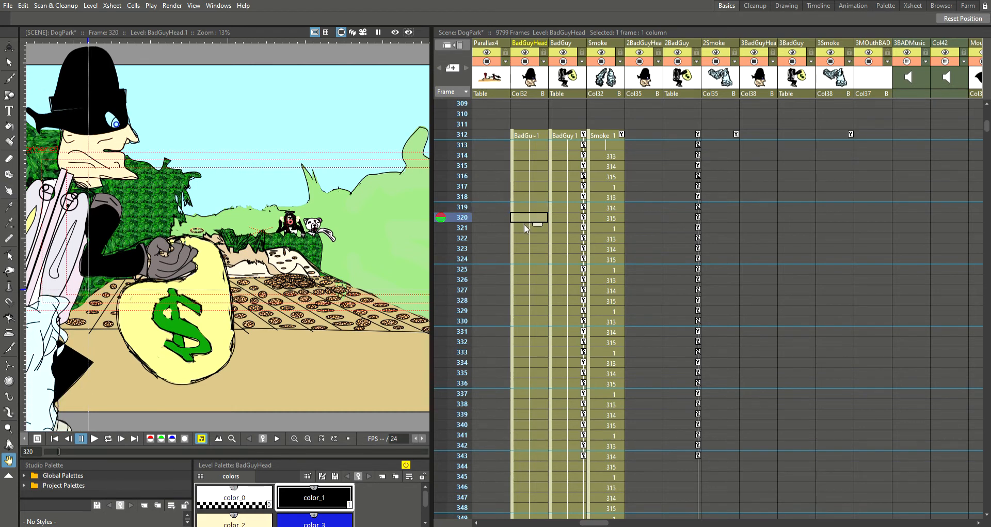
pyautogui.click(524, 227)
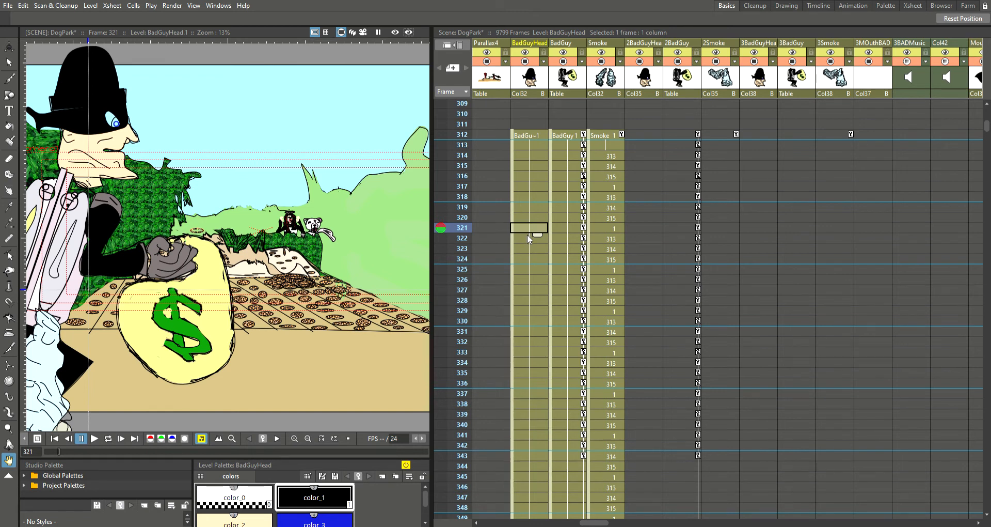
pyautogui.press('Down')
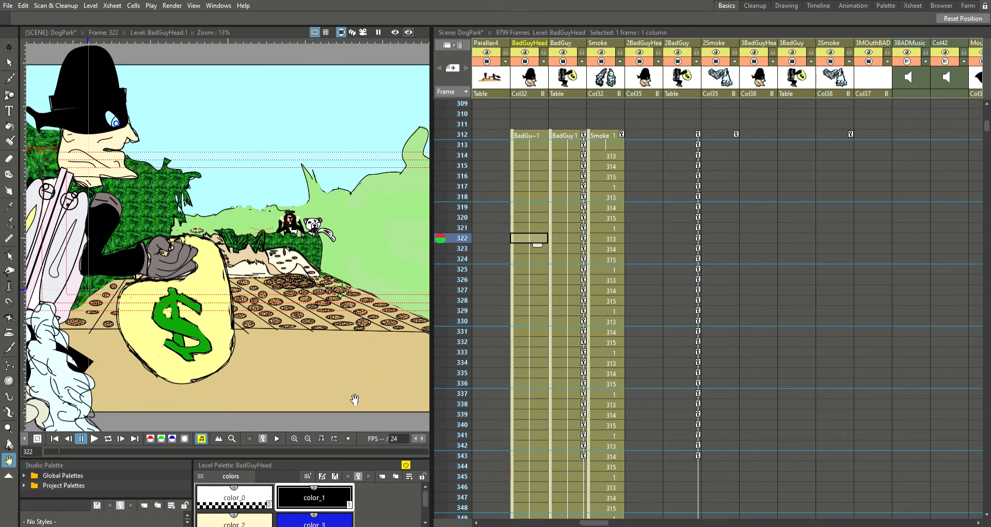
# Try viewer zoom levels at frame 322, settling on 6% to show the whole bad guy character
pyautogui.click(308, 438)
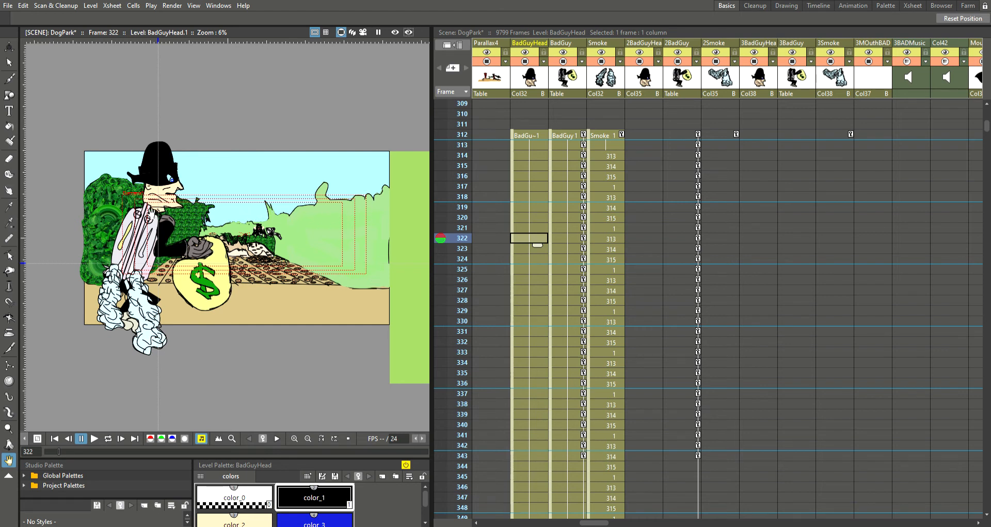
pyautogui.click(294, 438)
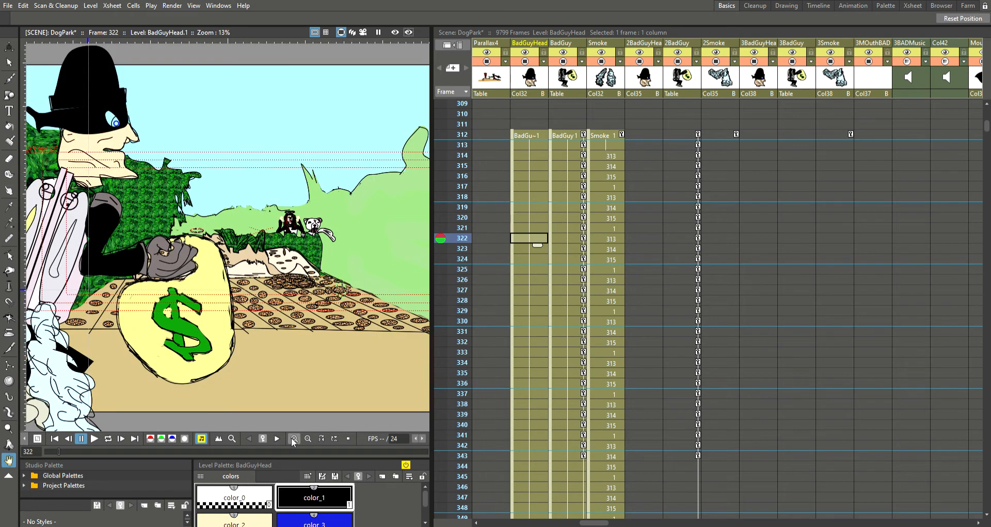
pyautogui.click(294, 439)
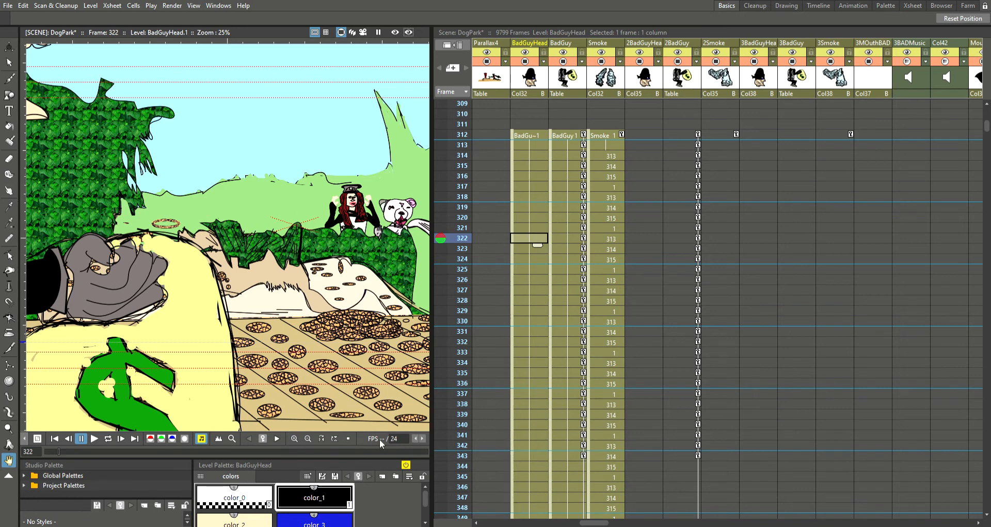
pyautogui.click(308, 439)
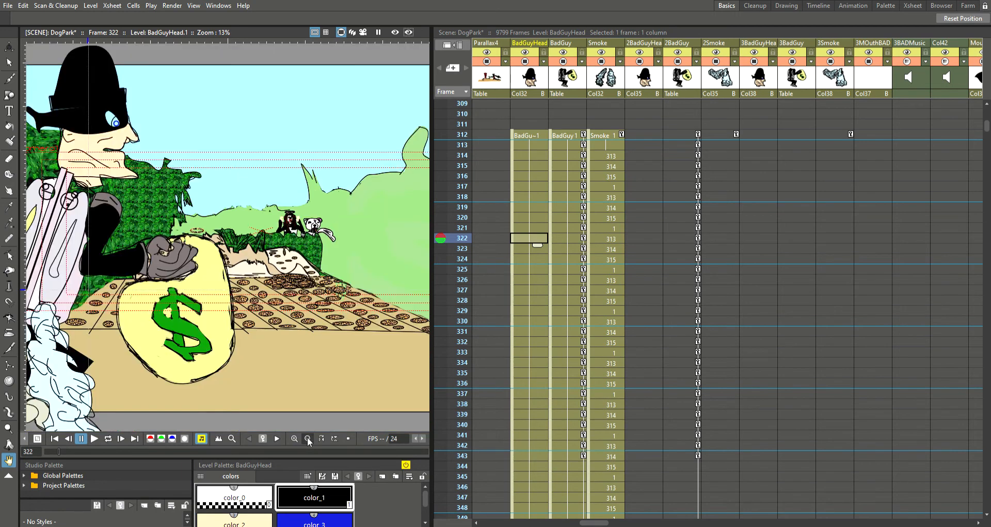
pyautogui.click(310, 437)
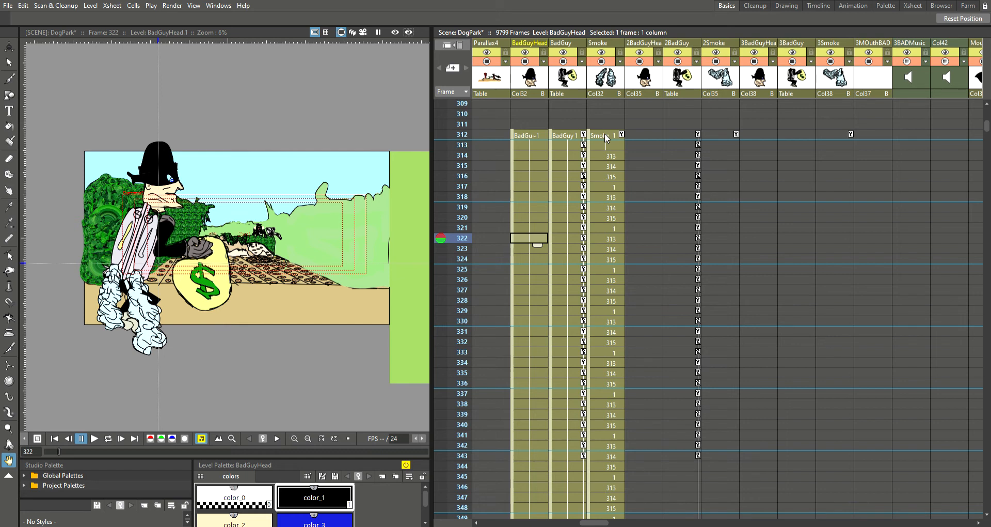
# Examine the Smoke column's drawings from frame 312 to 317, and select its four-frame cycle at frames 314 to 317
pyautogui.click(606, 135)
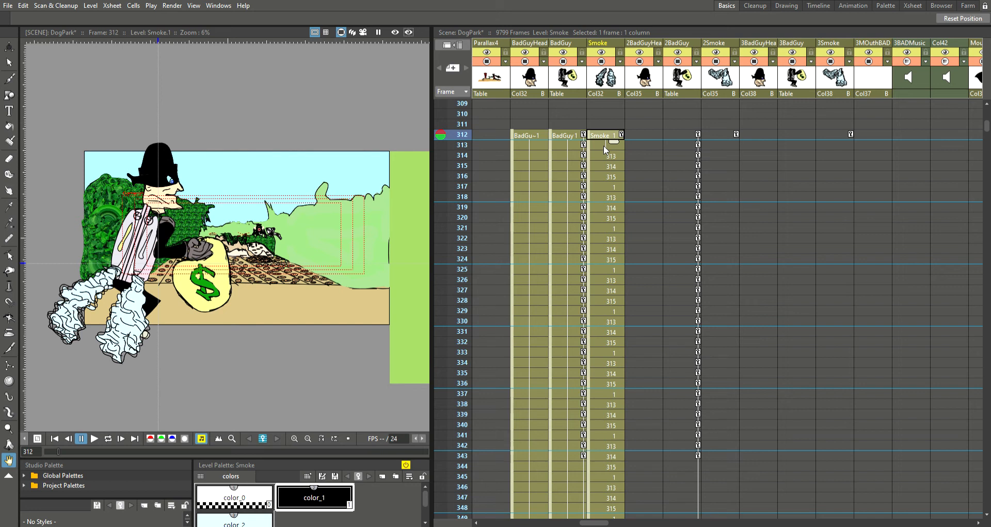
pyautogui.click(604, 147)
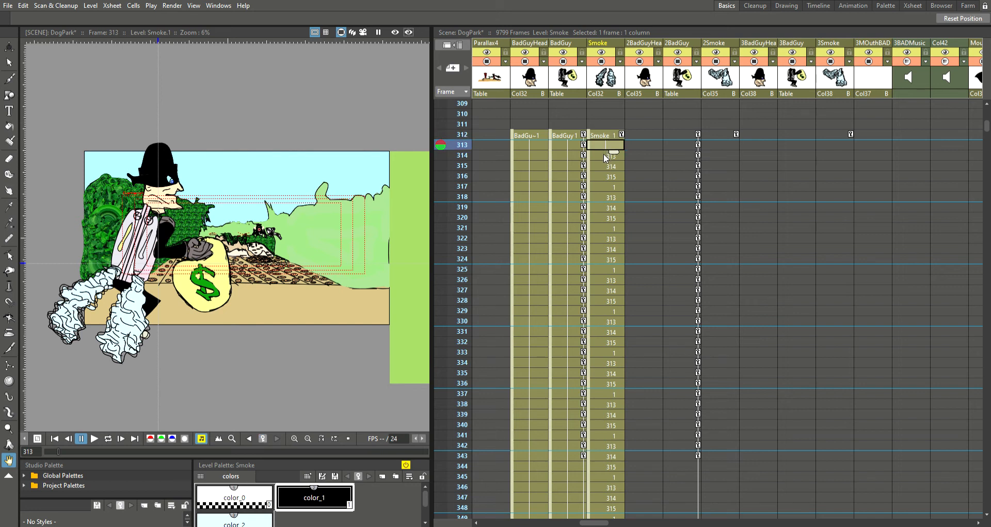
pyautogui.click(605, 154)
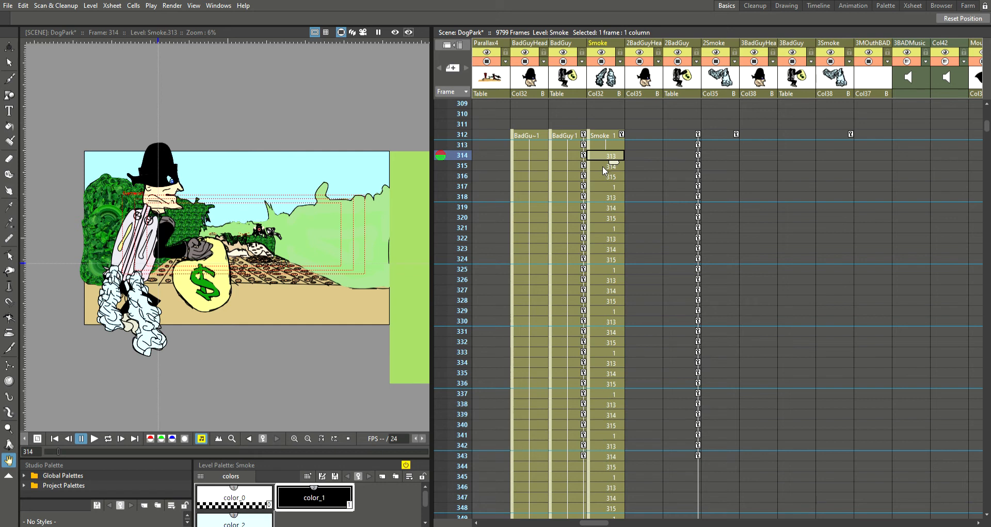
pyautogui.click(603, 166)
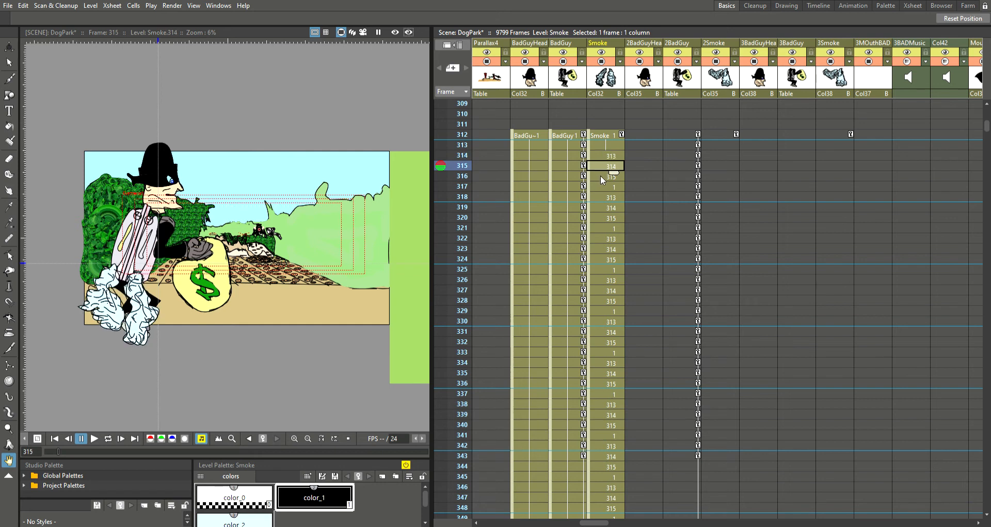
pyautogui.click(601, 176)
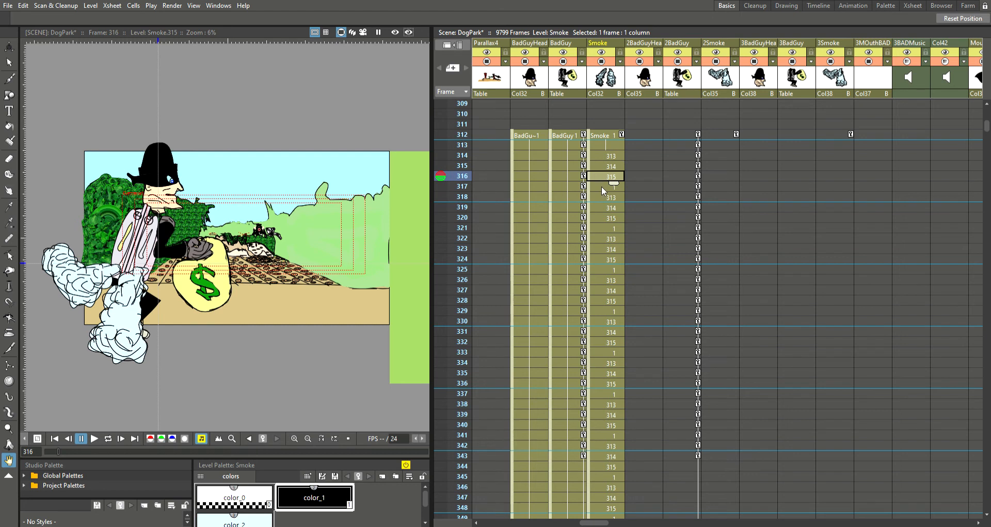
pyautogui.click(602, 186)
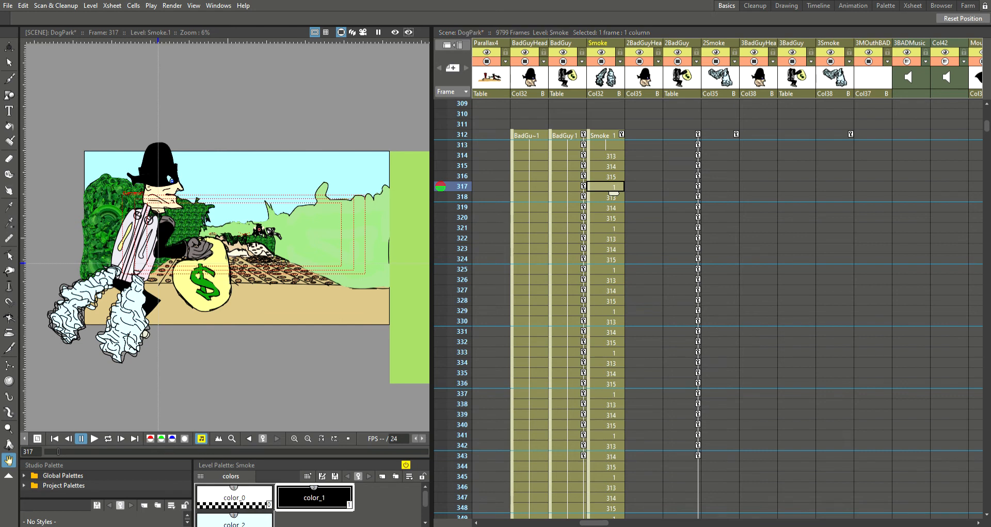
pyautogui.click(603, 154)
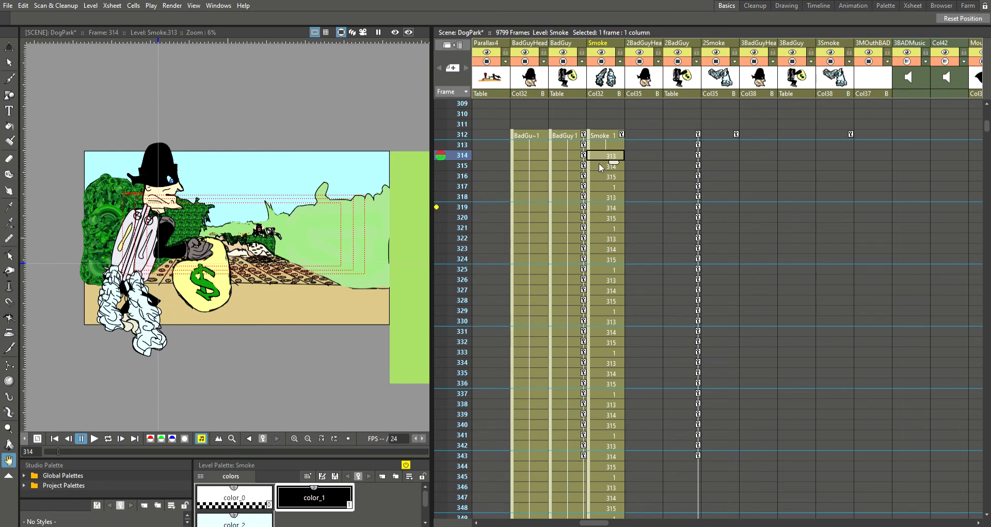
pyautogui.press('Down')
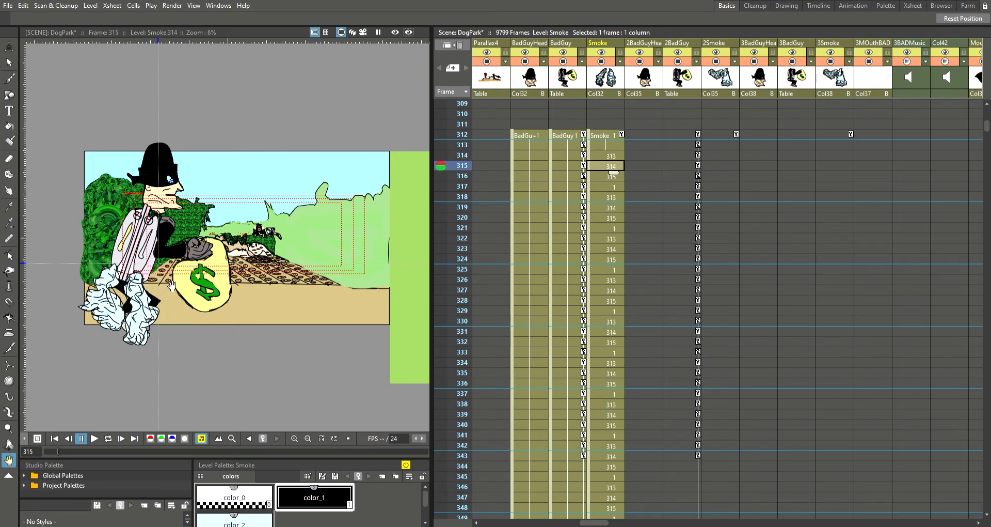
pyautogui.click(603, 154)
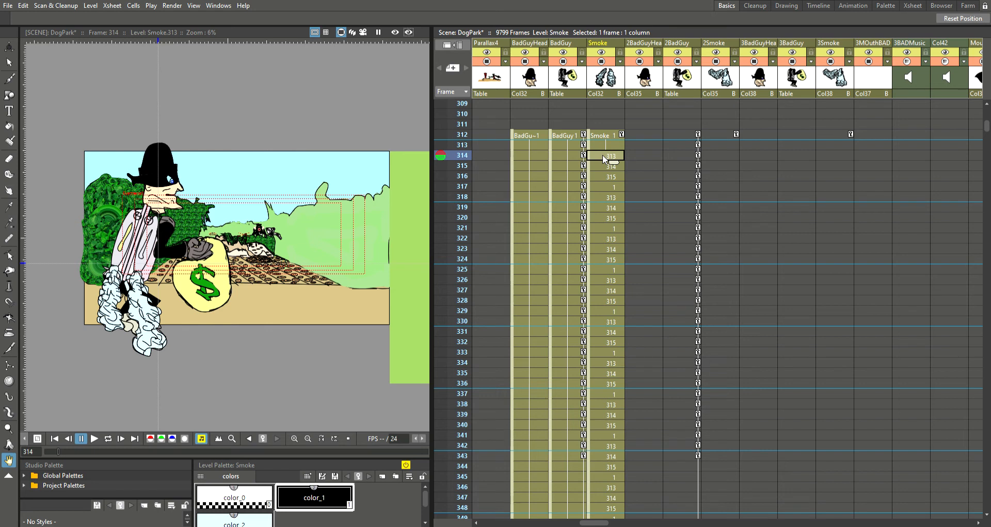
pyautogui.moveTo(603, 174); pyautogui.dragTo(602, 185)
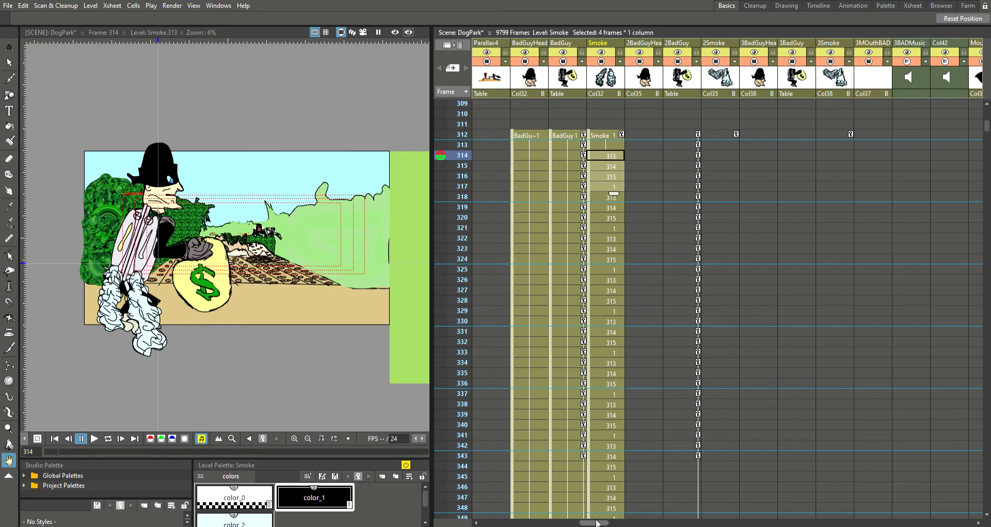
# Widen the Xsheet into the scene viewer's space and look through its columns from CAM to END CREDITS
pyautogui.moveTo(597, 523); pyautogui.dragTo(491, 523)
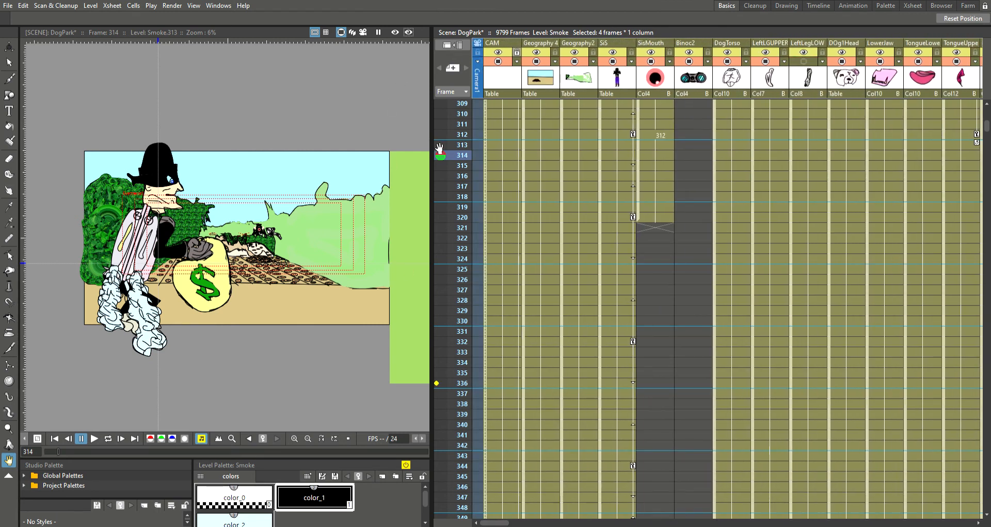
pyautogui.moveTo(438, 148); pyautogui.dragTo(233, 150)
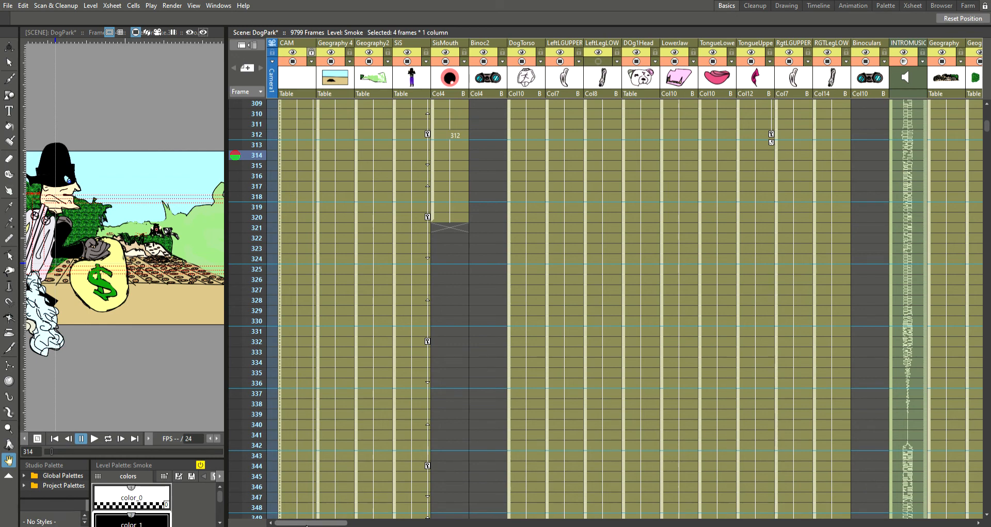
pyautogui.moveTo(309, 523)
pyautogui.mouseDown()
pyautogui.moveTo(338, 524)
pyautogui.moveTo(298, 524)
pyautogui.mouseUp()
pyautogui.moveTo(308, 522); pyautogui.dragTo(939, 522)
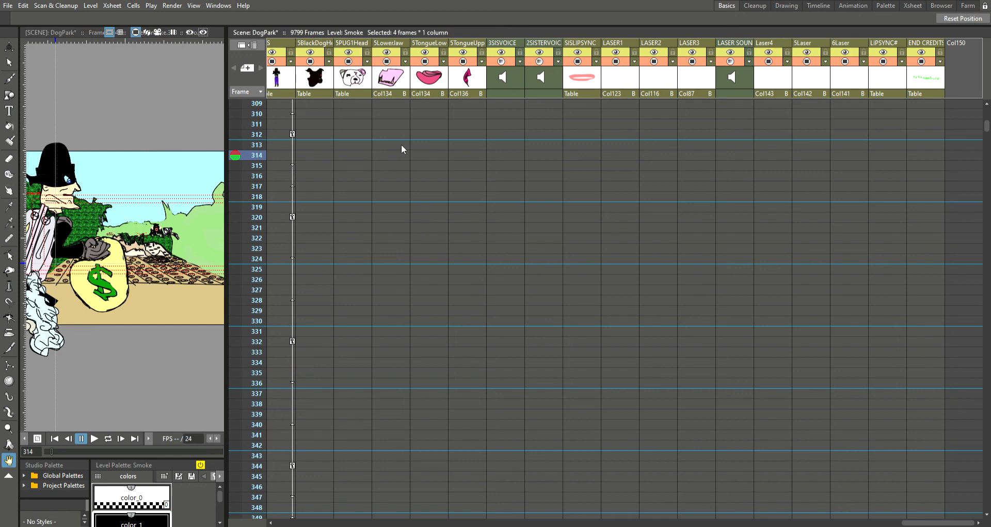
pyautogui.moveTo(931, 522); pyautogui.dragTo(921, 496)
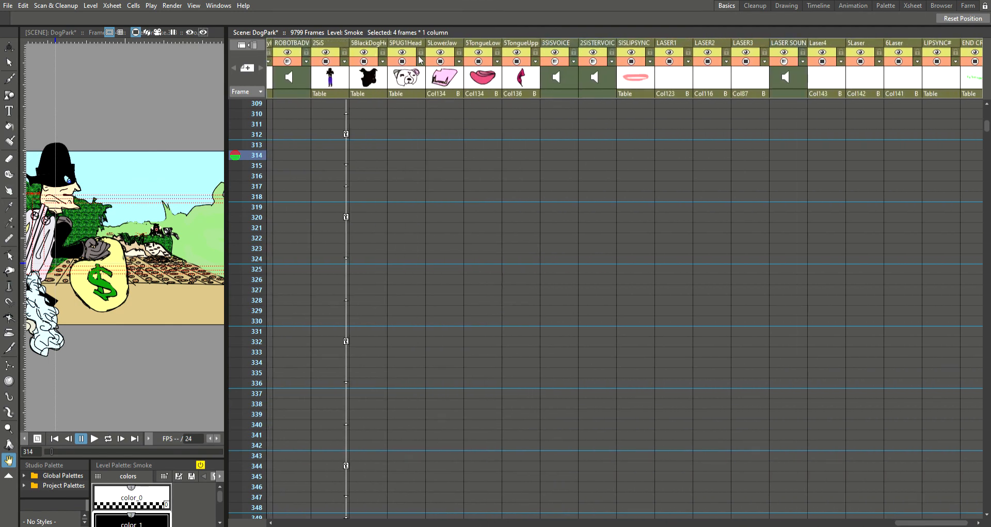